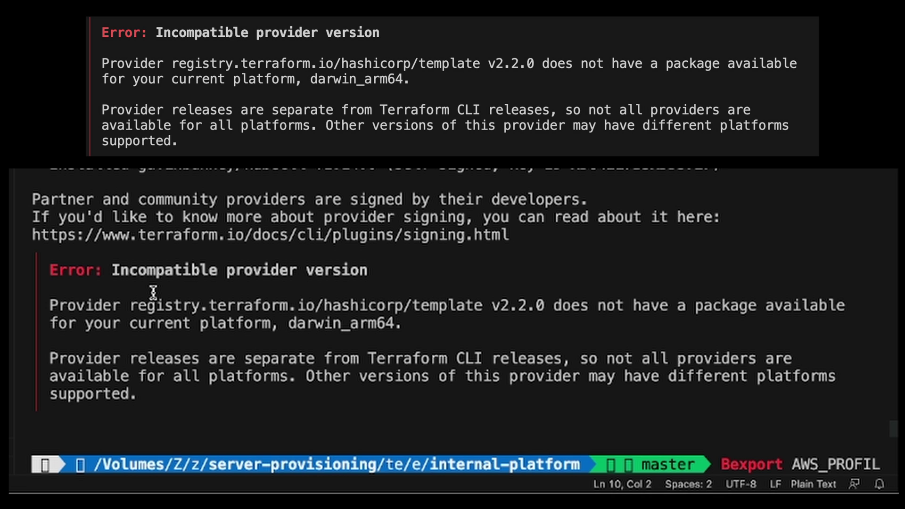
pyautogui.write('clea')
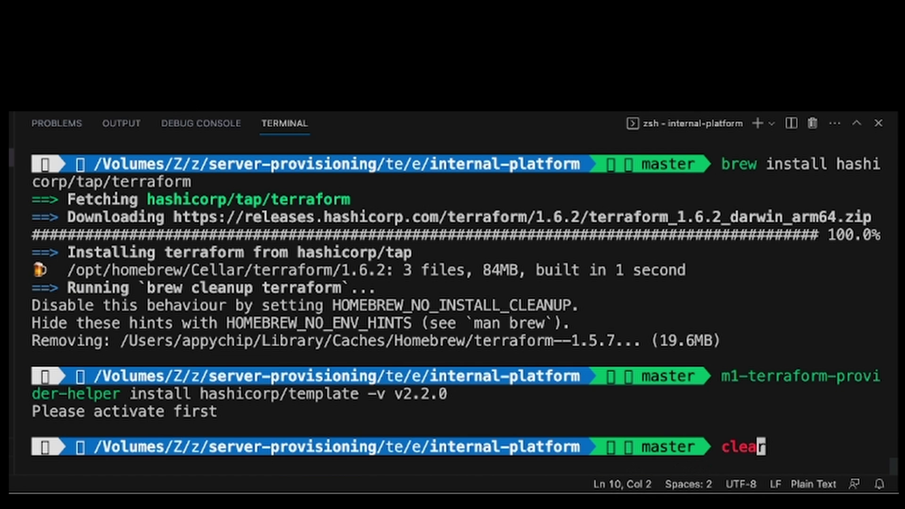
pyautogui.write('r')
# Step: Clear the terminal, then cancel a typed 'brew uninstall terraform' before it runs
pyautogui.press('Return')
pyautogui.write('brew in')
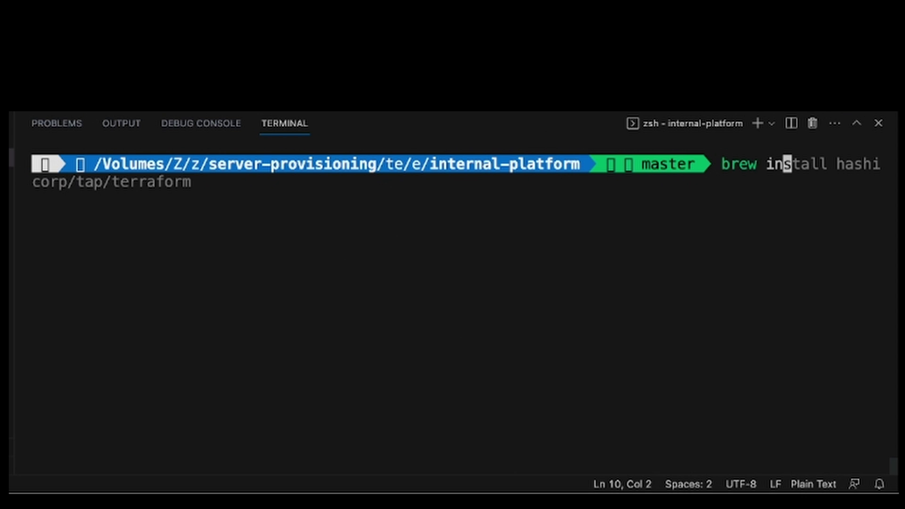
pyautogui.press('BackSpace')
pyautogui.press('BackSpace')
pyautogui.write('uninstall ')
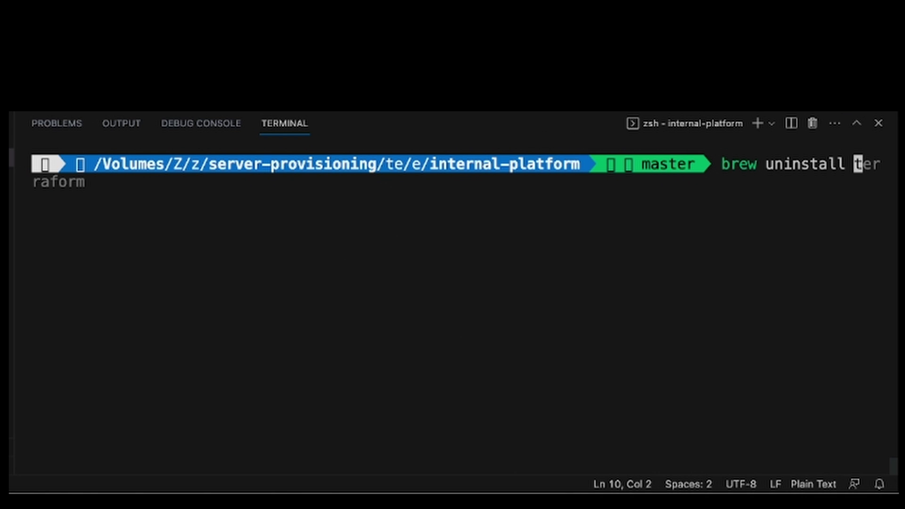
pyautogui.write('terraform')
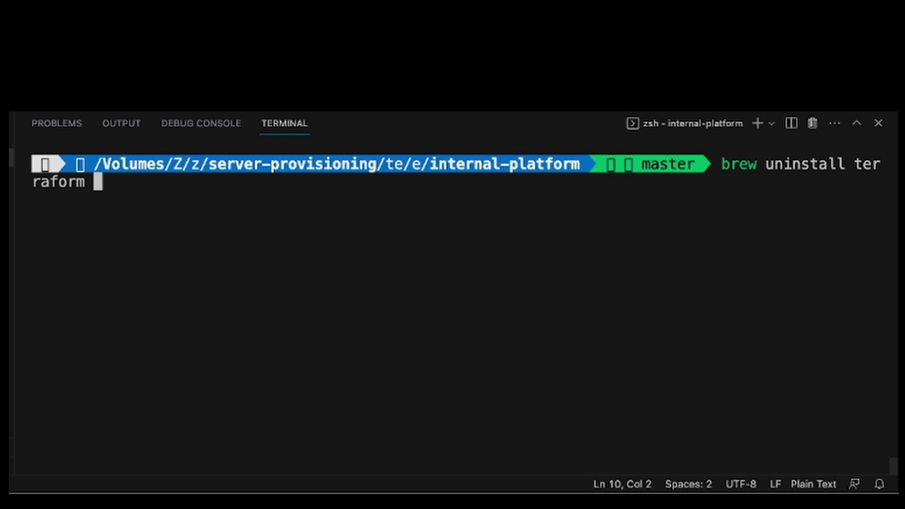
pyautogui.hotkey('ctrl', 'c')
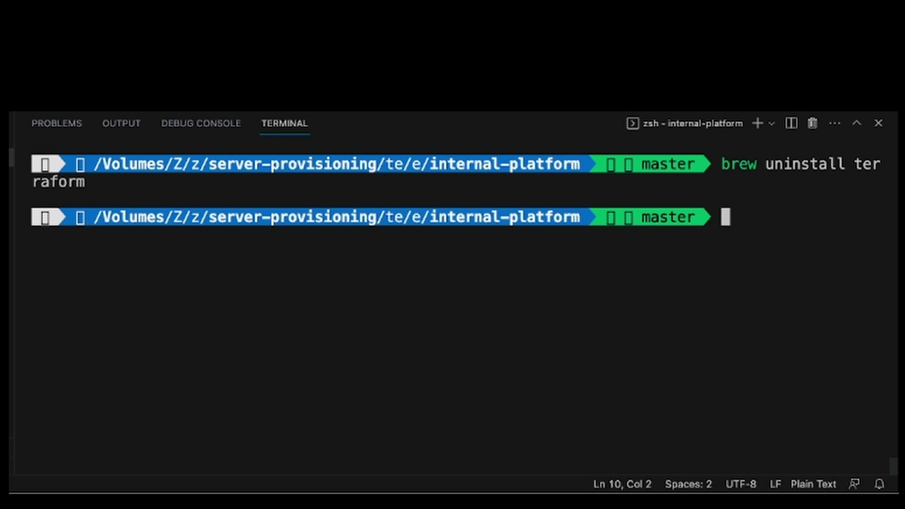
pyautogui.write('brew install kreuzwerker/taps/m1-terraform-provider-helpe')
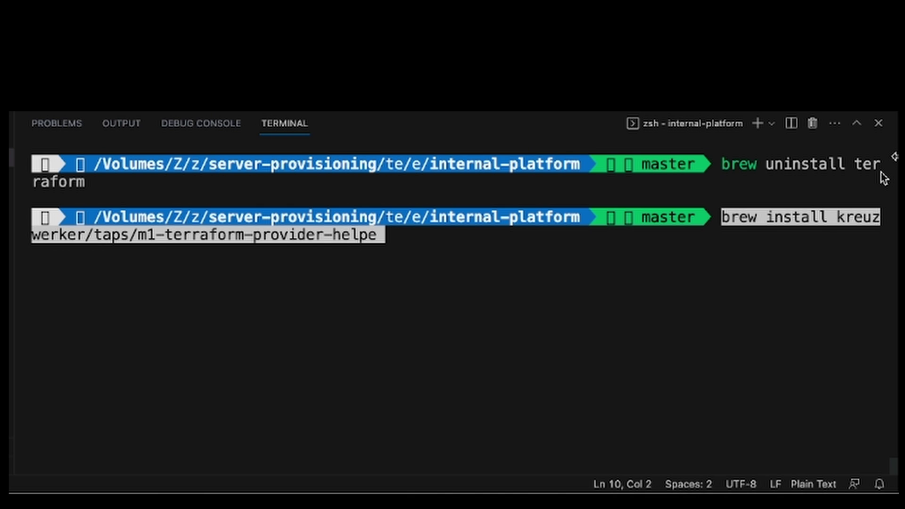
pyautogui.write('r')
# Step: Install the provider helper, add hashicorp/tap, install Terraform 1.6.2, and paste the template install command
pyautogui.press('Return')
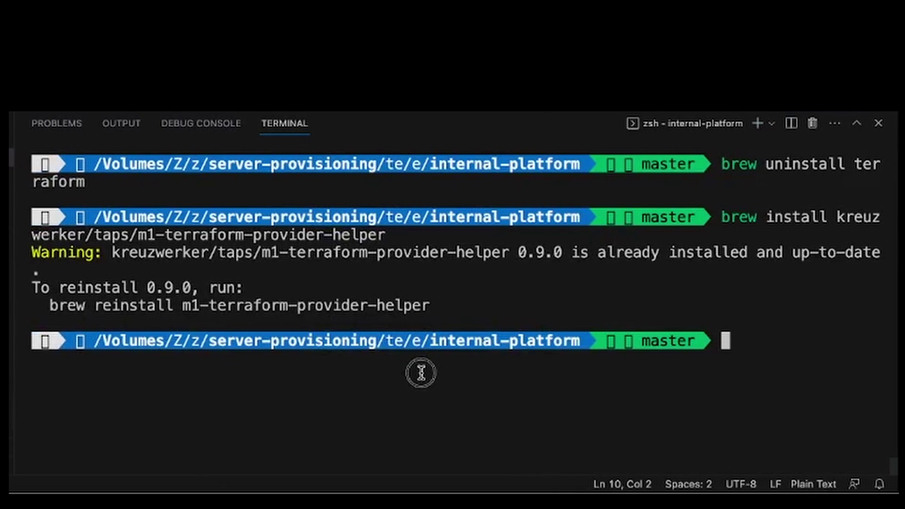
pyautogui.write('brew tap hashicorp/tap')
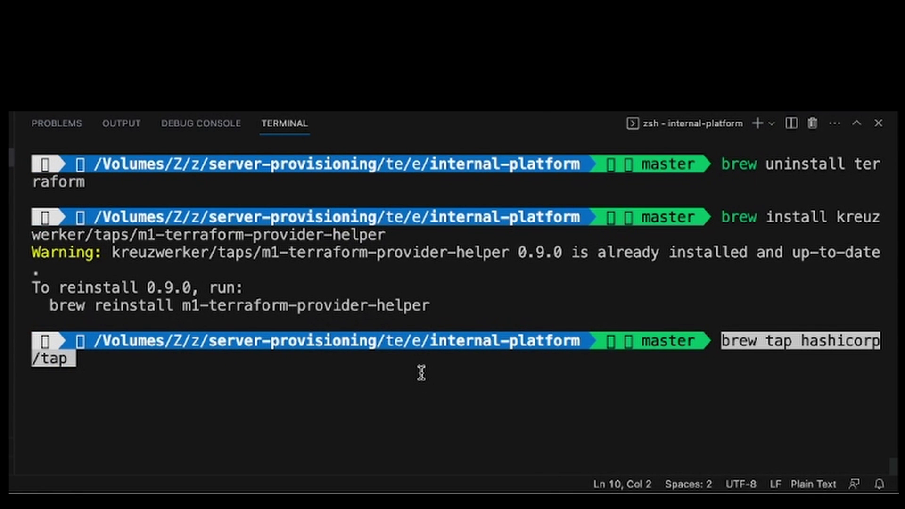
pyautogui.press('Return')
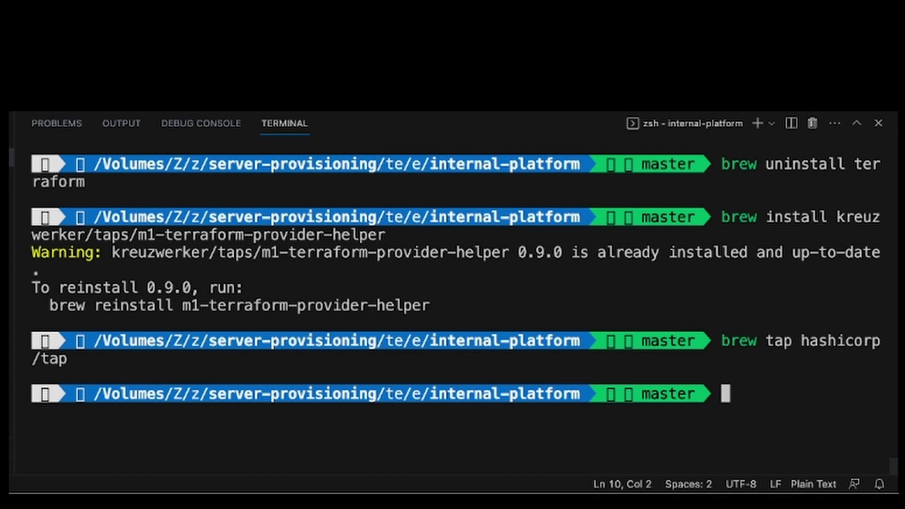
pyautogui.write('brew install hashicorp/tap/terraform')
pyautogui.press('Return')
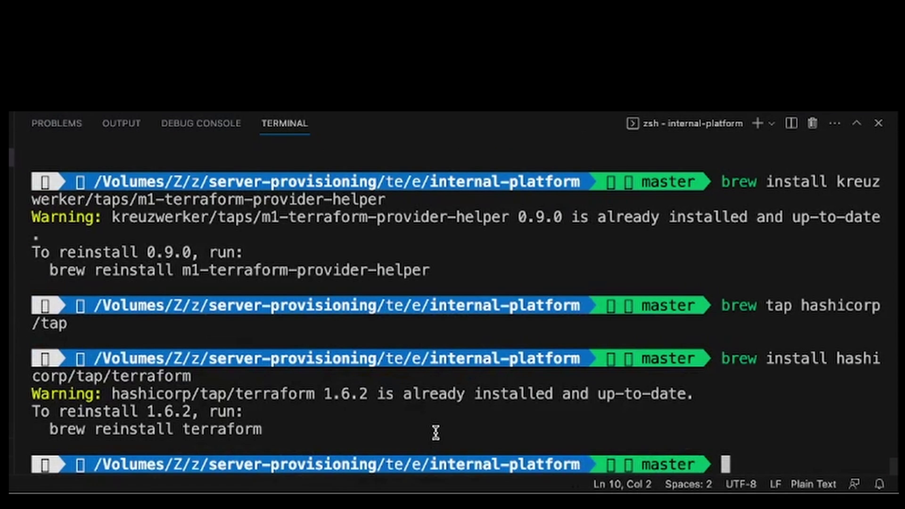
pyautogui.press('super+v')
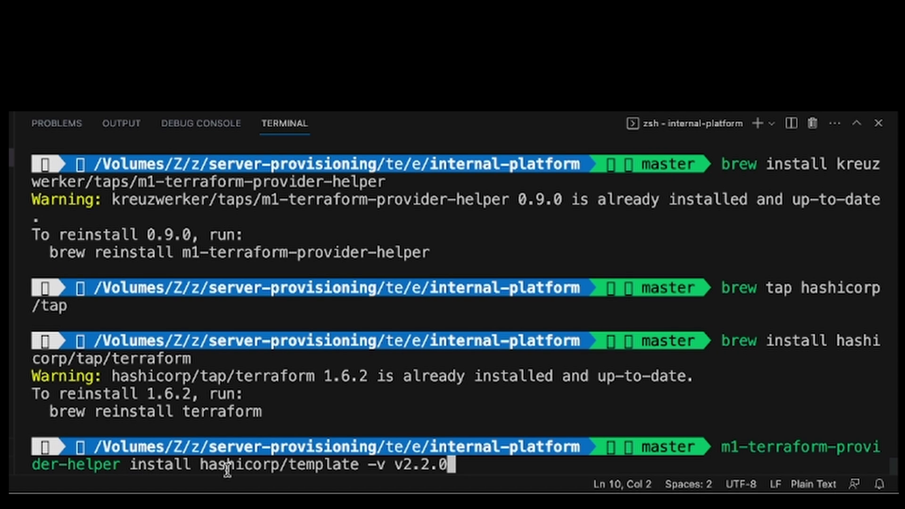
# Step: Run the template install command, then run m1-terraform-provider-helper's help to list its commands
pyautogui.press('Return')
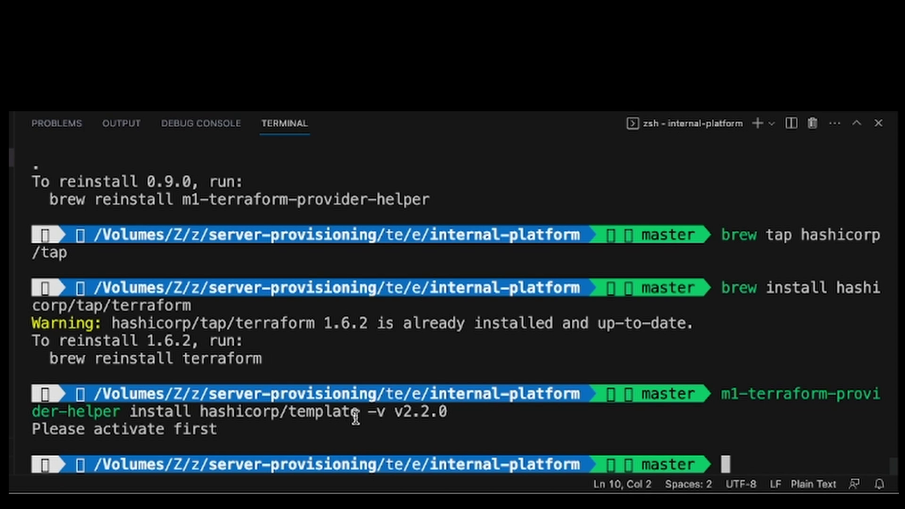
pyautogui.moveTo(720, 394)
pyautogui.mouseDown()
pyautogui.moveTo(75, 393)
pyautogui.moveTo(121, 413)
pyautogui.mouseUp()
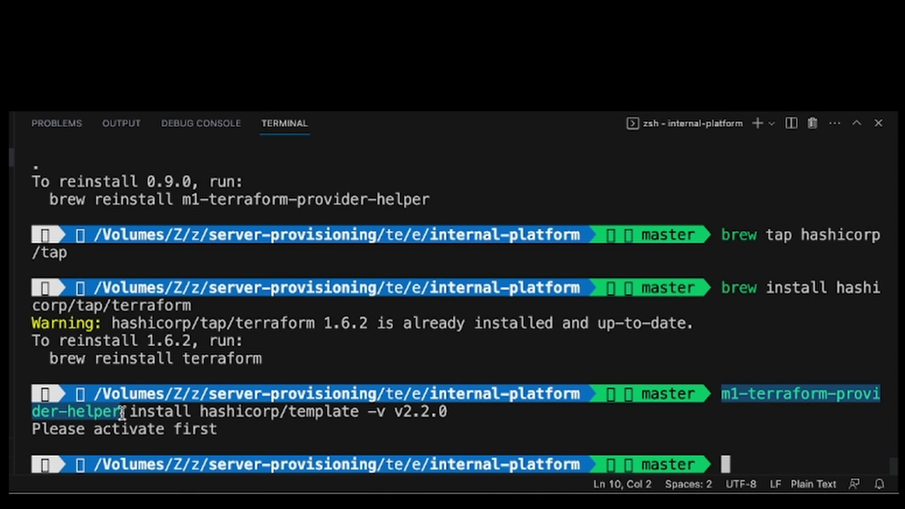
pyautogui.press('super+c')
pyautogui.press('super+v')
pyautogui.write('-h')
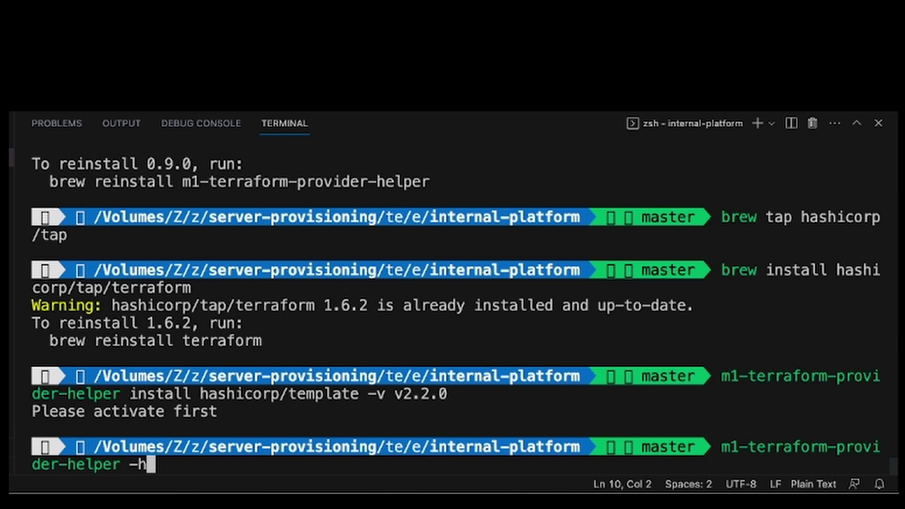
pyautogui.press('BackSpace')
pyautogui.write('-help')
pyautogui.press('Return')
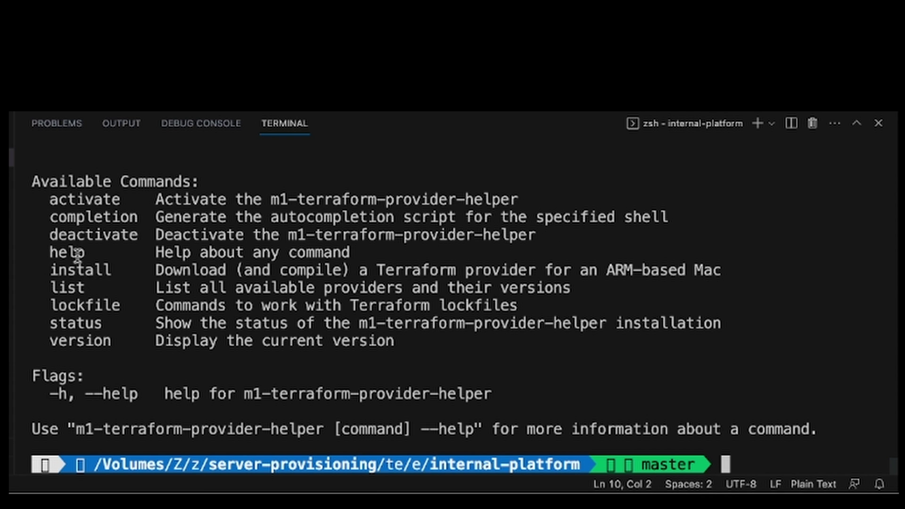
# Step: Change the recalled help command to the dashed activate flag and run it
pyautogui.press('Return')
pyautogui.press('Up')
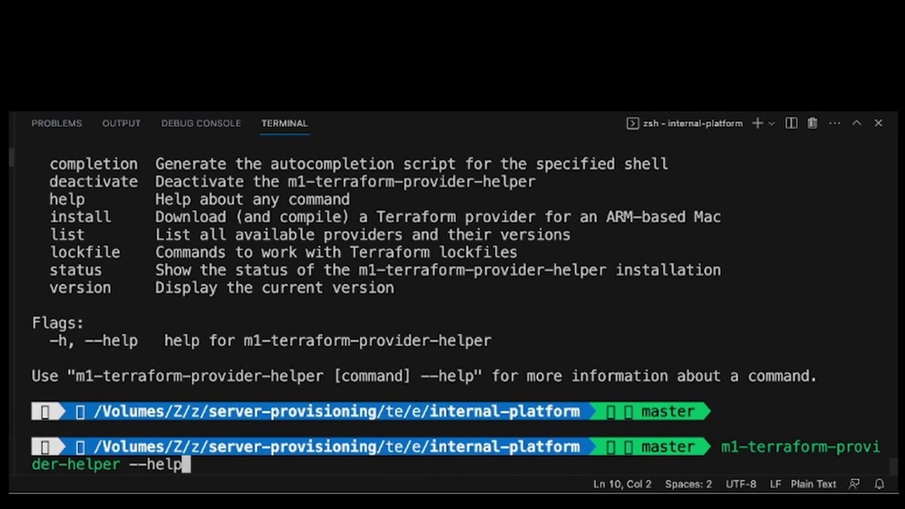
pyautogui.press('Left')
pyautogui.press('Left')
pyautogui.press('Left')
pyautogui.press('BackSpace')
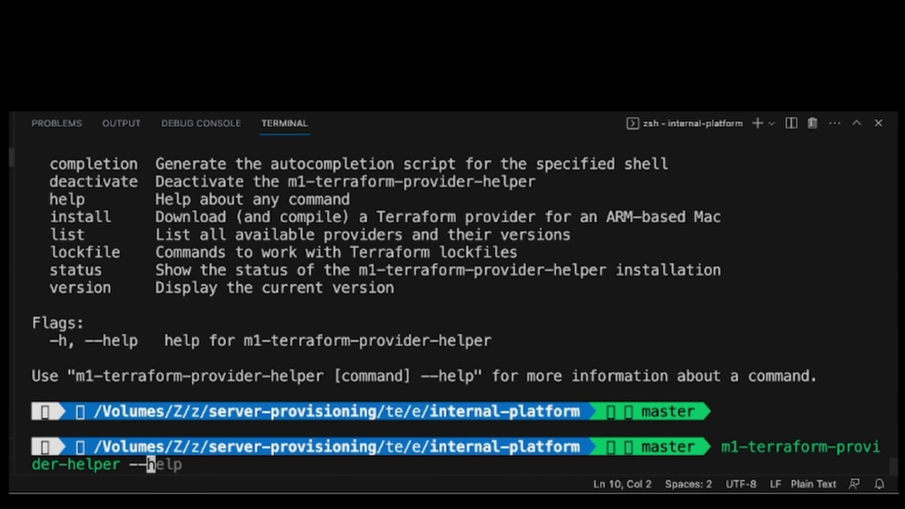
pyautogui.write('activate')
pyautogui.press('Return')
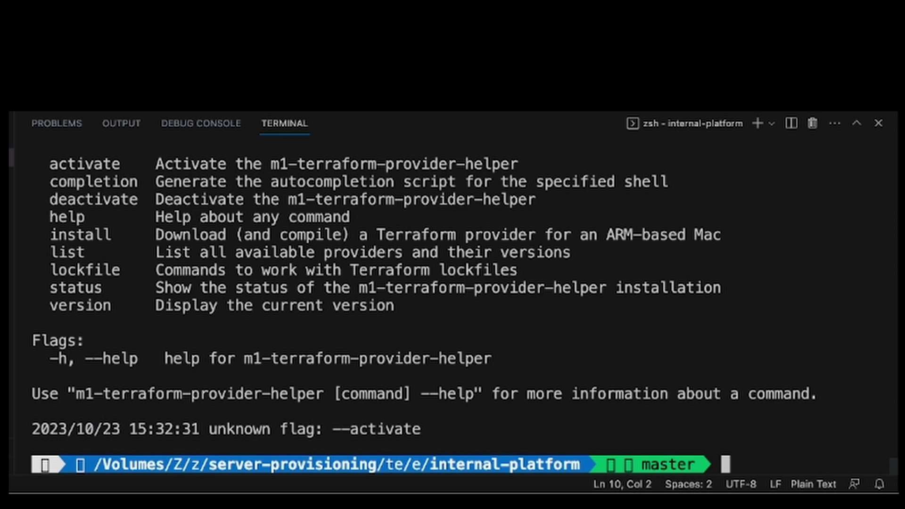
# Step: Remove the dashes and rerun the helper with 'activate' so it reports Activated
pyautogui.press('Up')
pyautogui.press('Left')
pyautogui.press('Left')
pyautogui.press('Left')
pyautogui.press('Left')
pyautogui.press('Left')
pyautogui.press('Left')
pyautogui.press('Left')
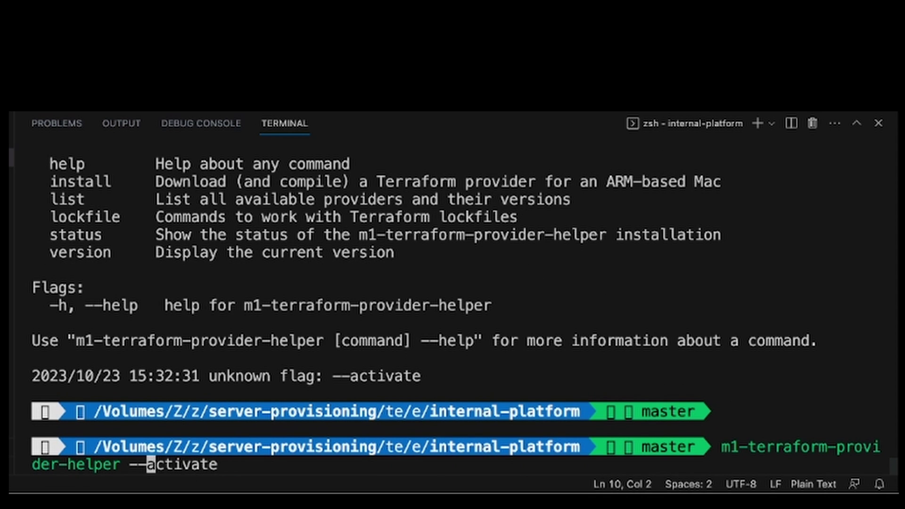
pyautogui.press('BackSpace')
pyautogui.press('BackSpace')
pyautogui.press('Return')
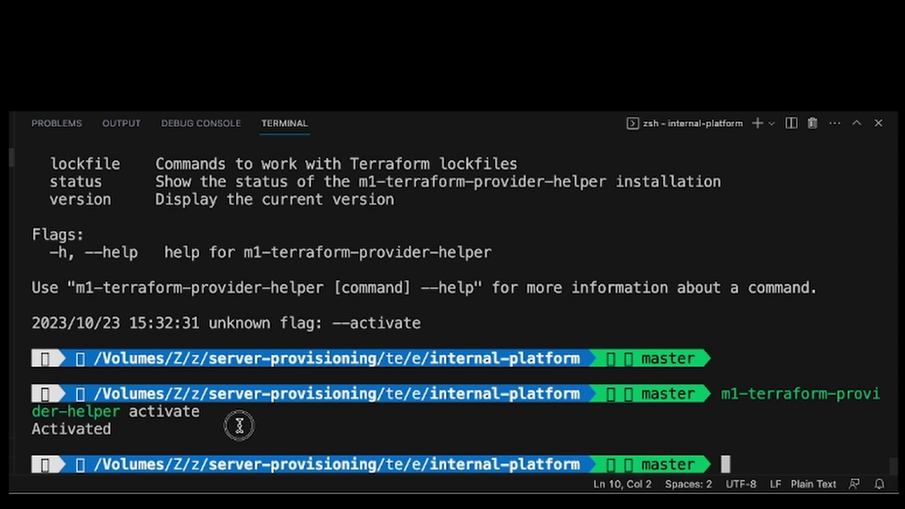
pyautogui.press('Return')
pyautogui.press('Return')
pyautogui.write('m1-terraform-provider-helper install hashicorp/template -v v2.2.0')
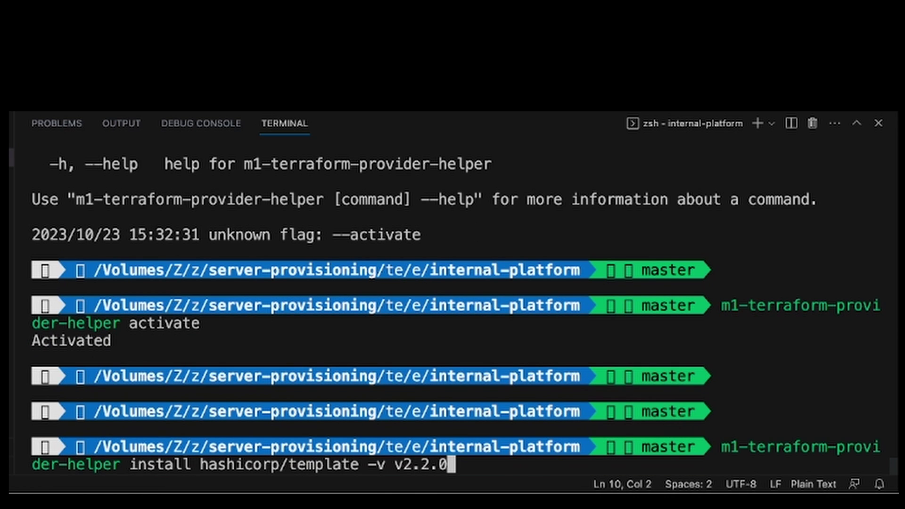
# Step: Run 'm1-terraform-provider-helper install hashicorp/template -v v2.2.0' and wait for compiling to finish
pyautogui.press('Return')
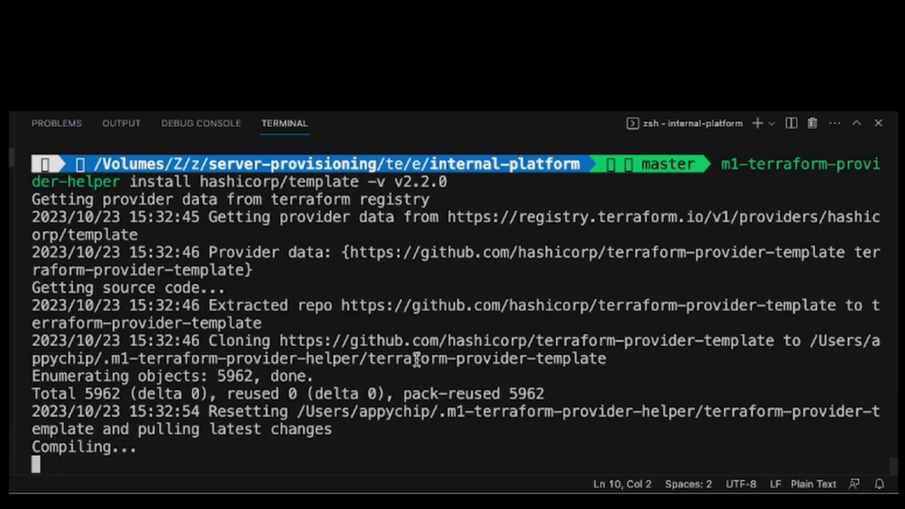
pyautogui.press('Return')
pyautogui.press('Return')
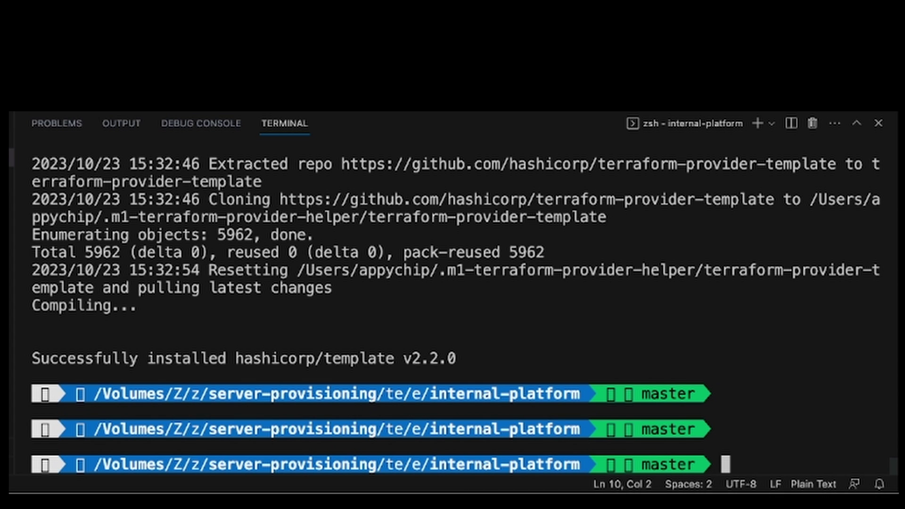
pyautogui.press('Return')
pyautogui.press('Return')
pyautogui.write('terraform init')
# Step: Run terraform init, hit the template checksum error, and paste the three-platform providers lock command
pyautogui.press('Return')
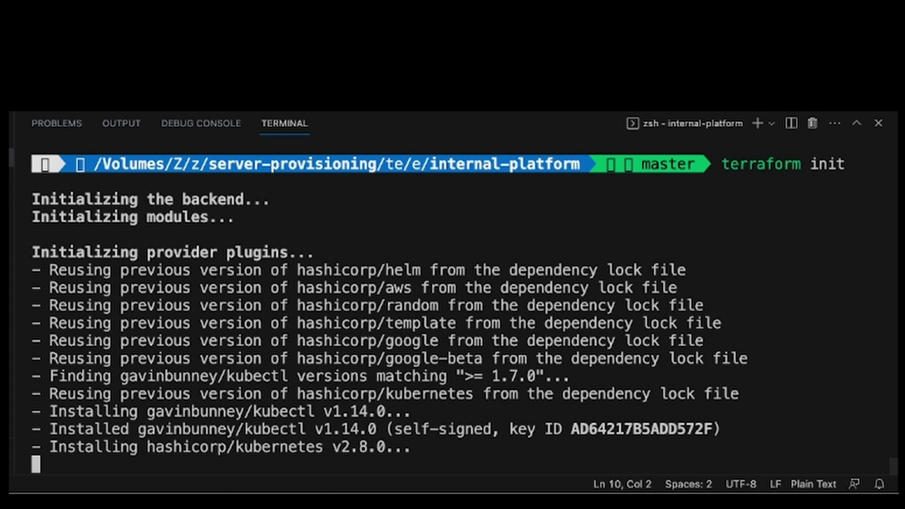
pyautogui.press('Return')
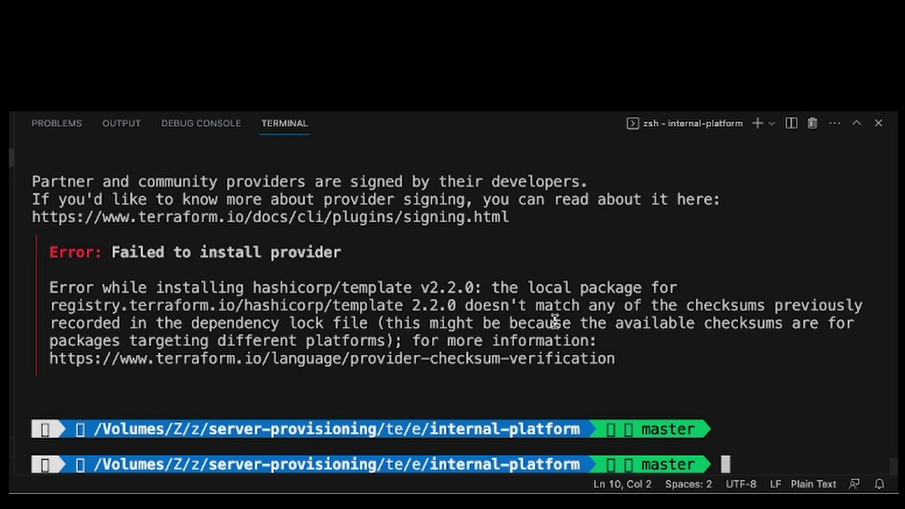
pyautogui.press('super+v')
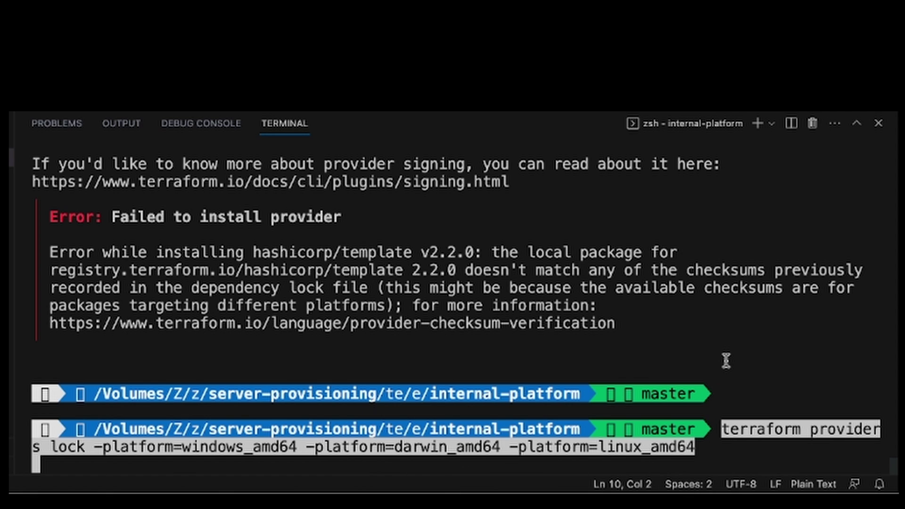
# Step: Run 'terraform providers lock' for windows_amd64, darwin_amd64 and linux_amd64
pyautogui.press('Return')
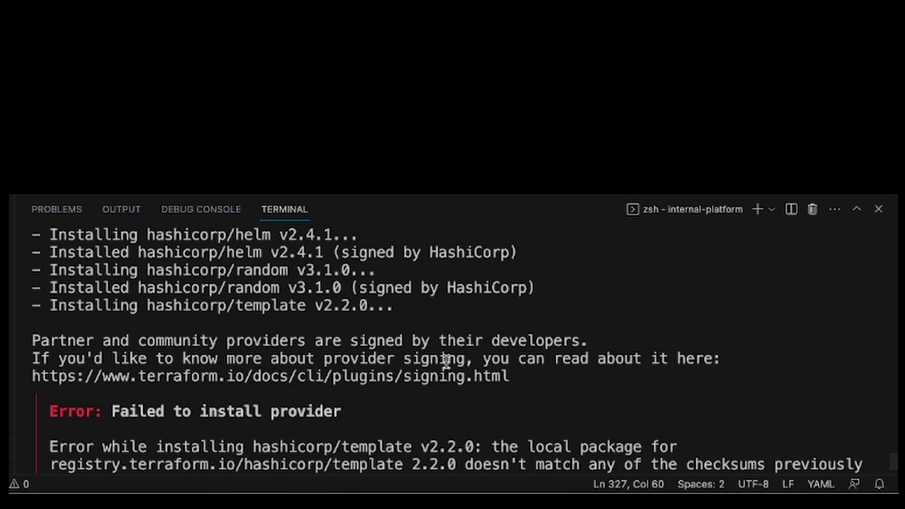
# Step: Delete the .terraform.lock.hcl file with rm
pyautogui.press('Return')
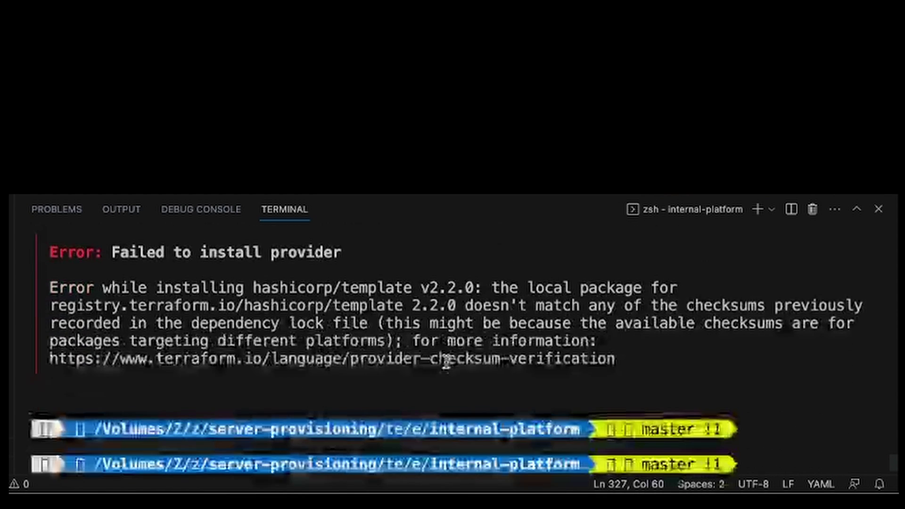
pyautogui.press('Return')
pyautogui.press('Return')
pyautogui.press('Return')
pyautogui.write('rm .terraform.lock.hcl')
pyautogui.press('Return')
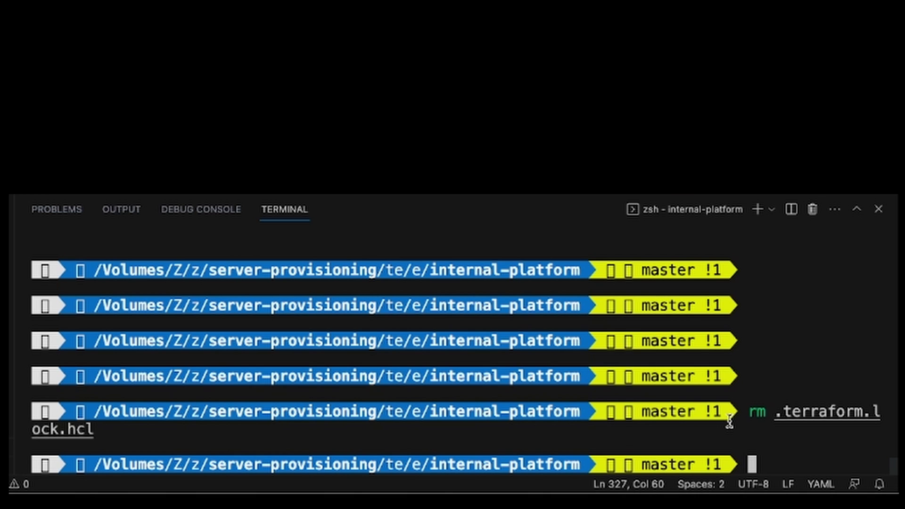
pyautogui.moveTo(729, 422); pyautogui.dragTo(127, 444)
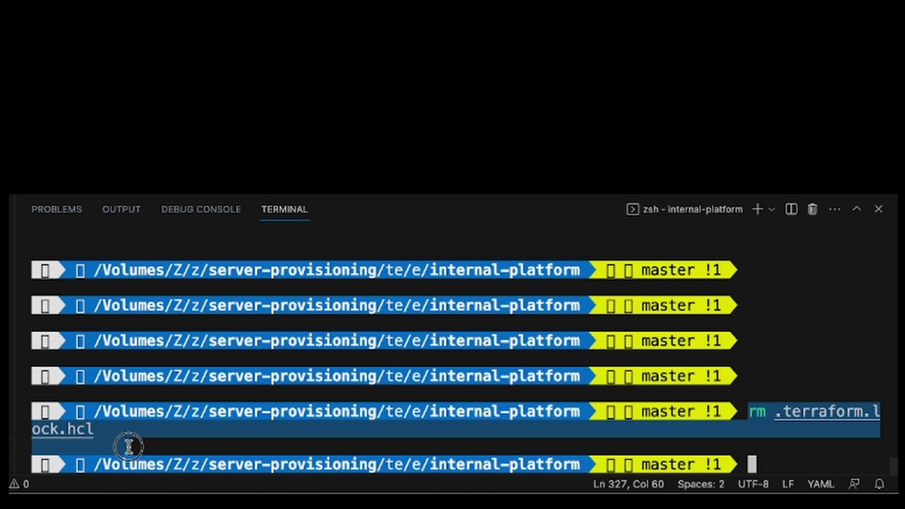
# Step: Rerun terraform init and highlight the 'Terraform has been successfully initialized!' line
pyautogui.press('Return')
pyautogui.press('Return')
pyautogui.press('Return')
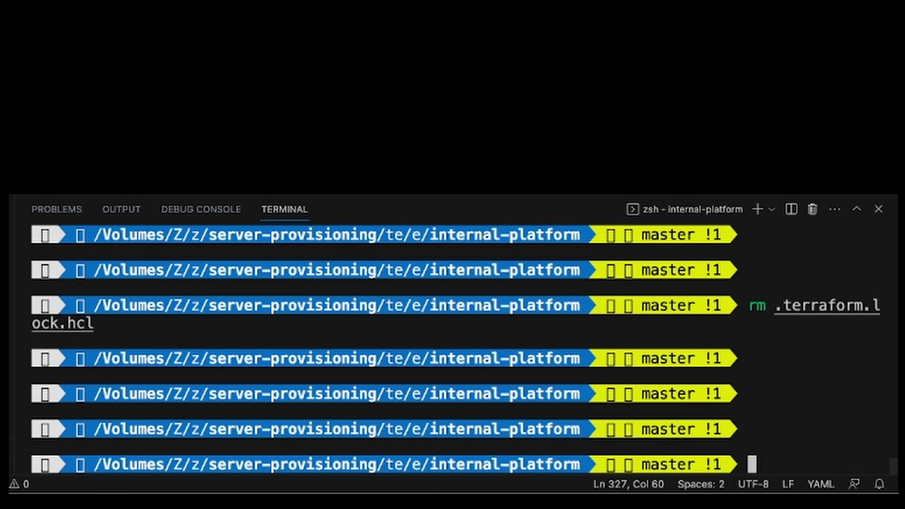
pyautogui.write('te')
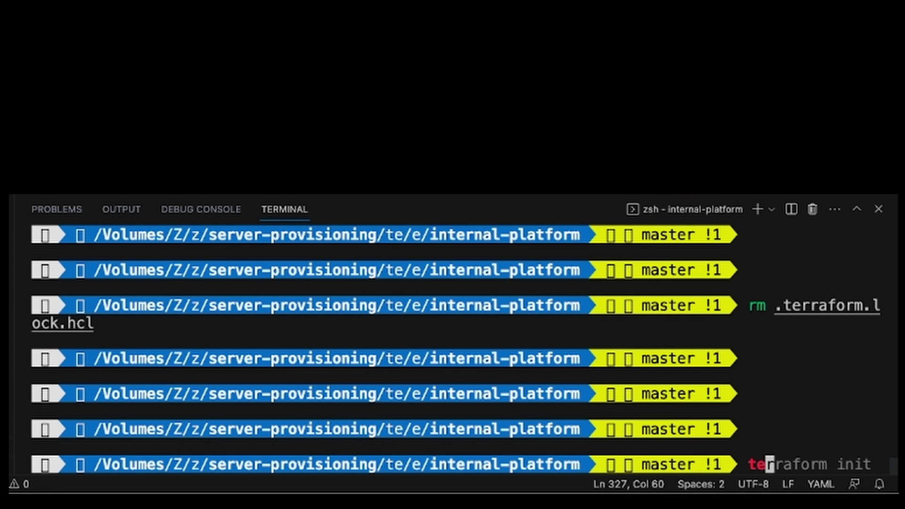
pyautogui.write('r')
pyautogui.press('Right')
pyautogui.press('Return')
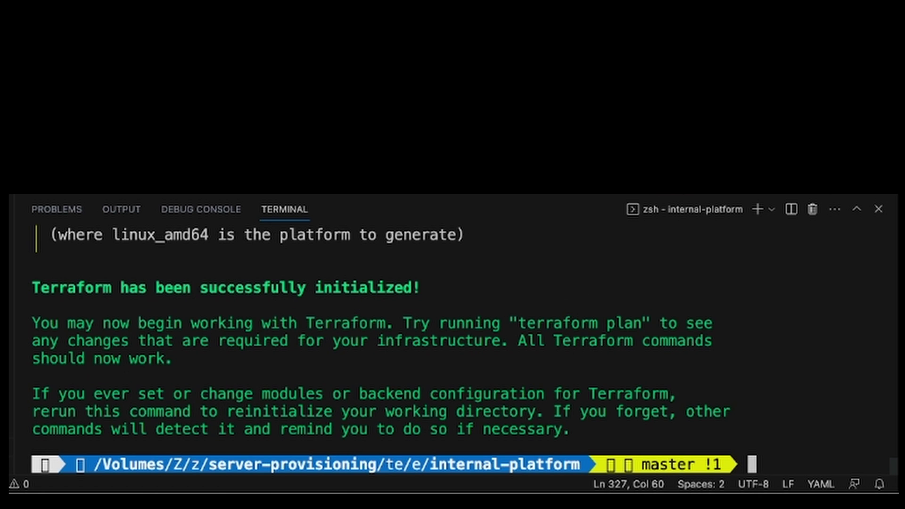
pyautogui.scroll(1, 336, 341)
pyautogui.scroll(2, 336, 340)
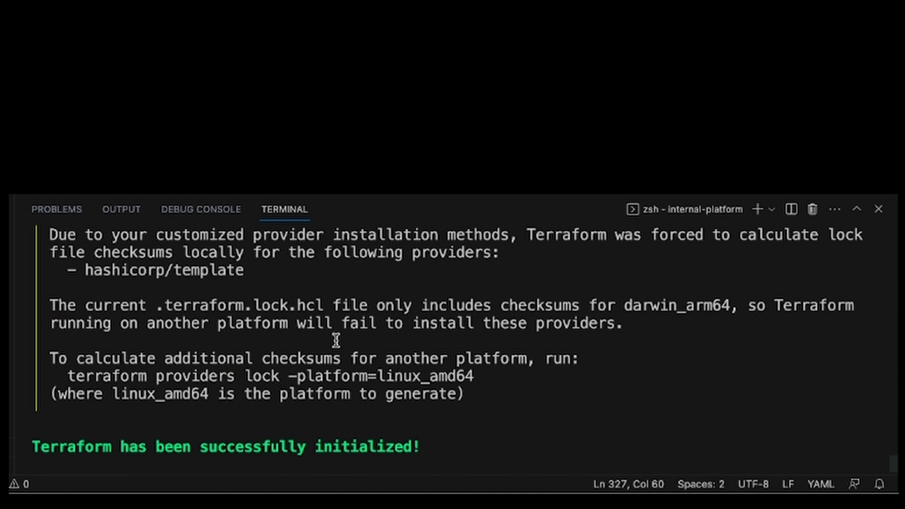
pyautogui.scroll(1, 335, 342)
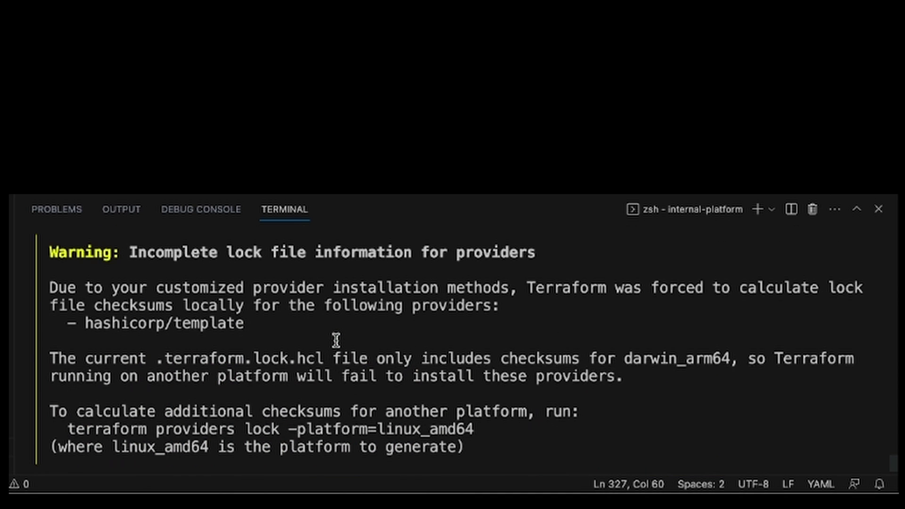
pyautogui.scroll(-5, 336, 341)
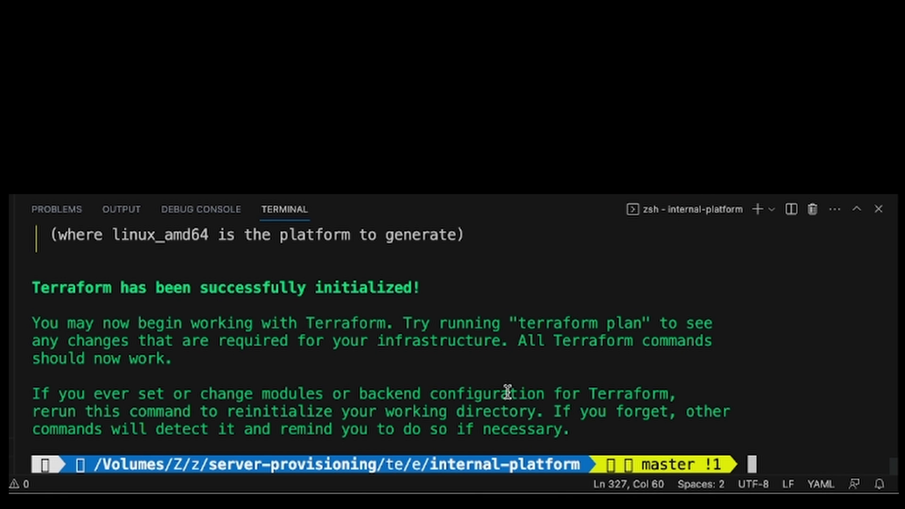
pyautogui.scroll(1, 333, 340)
pyautogui.click(32, 339)
pyautogui.moveTo(32, 339); pyautogui.dragTo(437, 339)
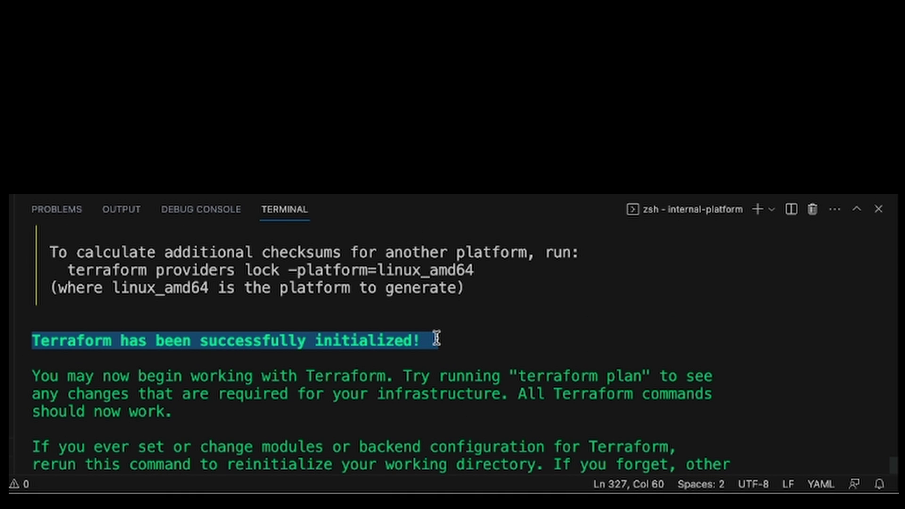